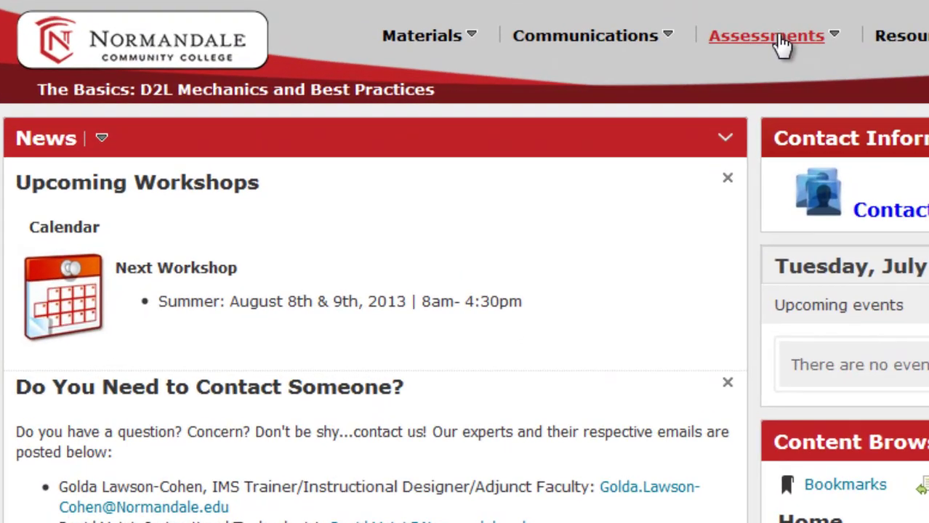
Step: Open Quizzes from the course's Assessments menu to show the Quiz List
{"action": "left_click", "coordinate": [542, 67]}
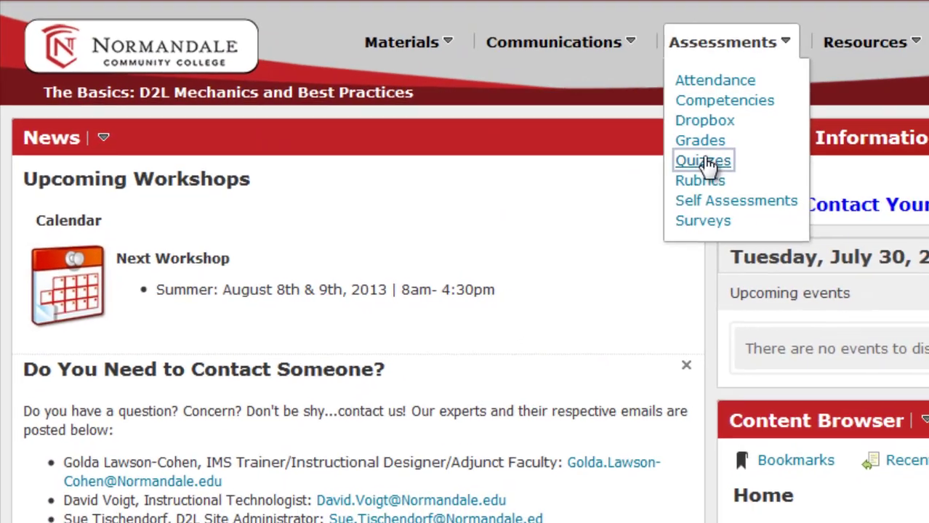
{"action": "left_click", "coordinate": [748, 163]}
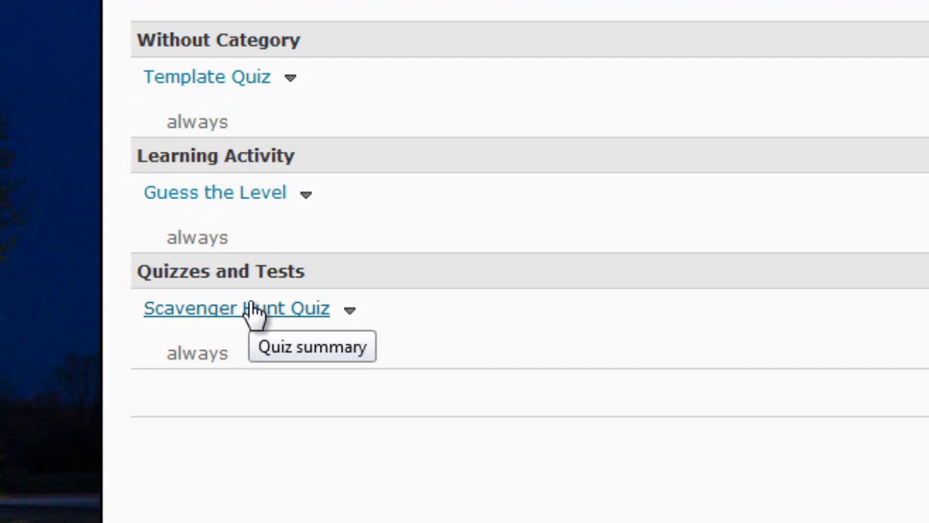
Step: Start and confirm a new attempt of the Scavenger Hunt Quiz
{"action": "left_click", "coordinate": [252, 313]}
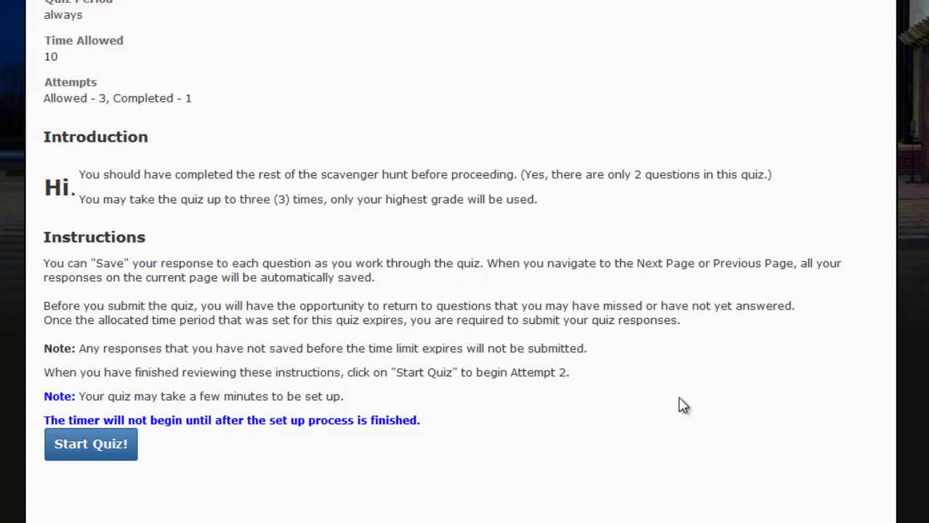
{"action": "left_click", "coordinate": [93, 450]}
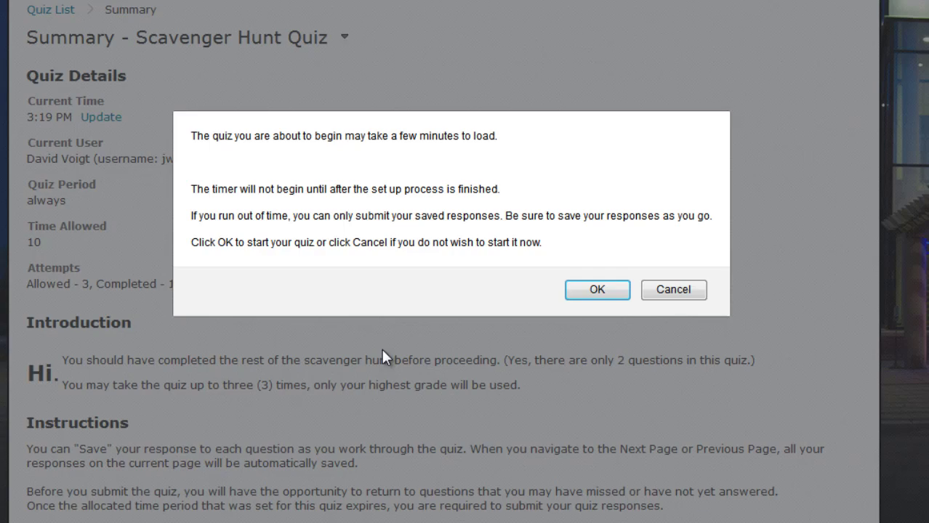
{"action": "left_click", "coordinate": [595, 293]}
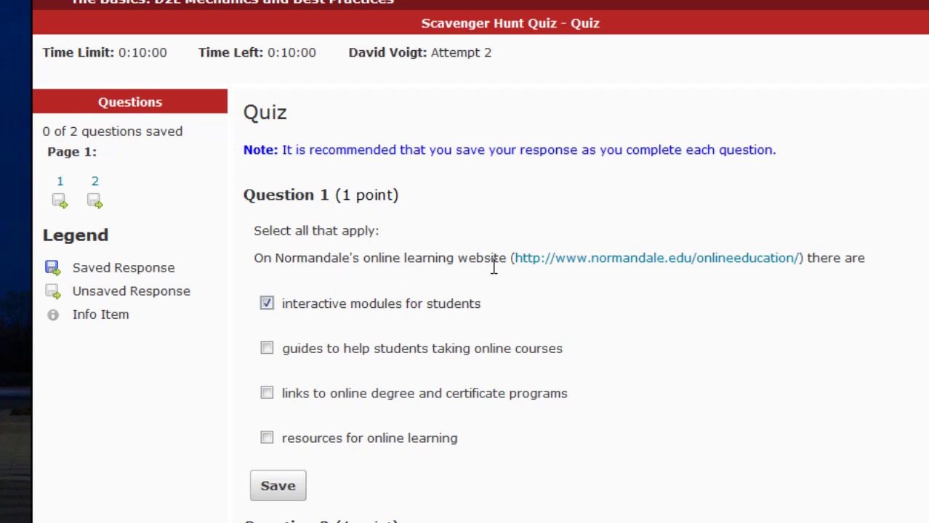
Step: Tick all four Question 1 options and save, then save True for Question 2
{"action": "left_click", "coordinate": [266, 349]}
{"action": "left_click", "coordinate": [267, 393]}
{"action": "scroll", "coordinate": [279, 401], "scroll_direction": "down", "scroll_amount": 3}
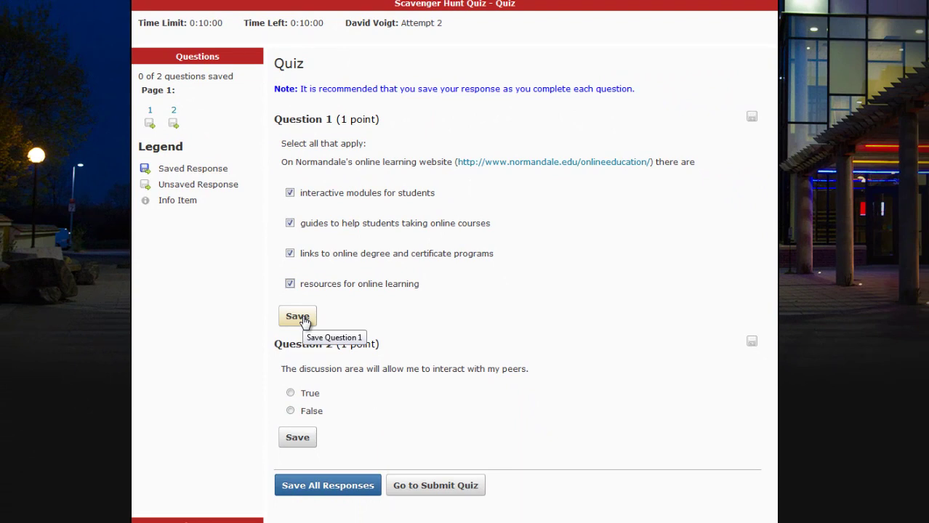
{"action": "left_click", "coordinate": [303, 318]}
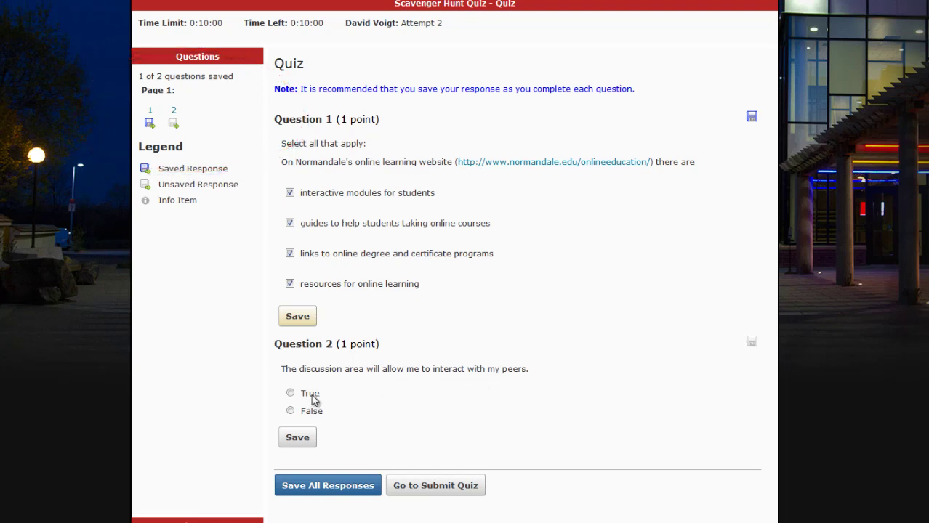
{"action": "left_click", "coordinate": [290, 393]}
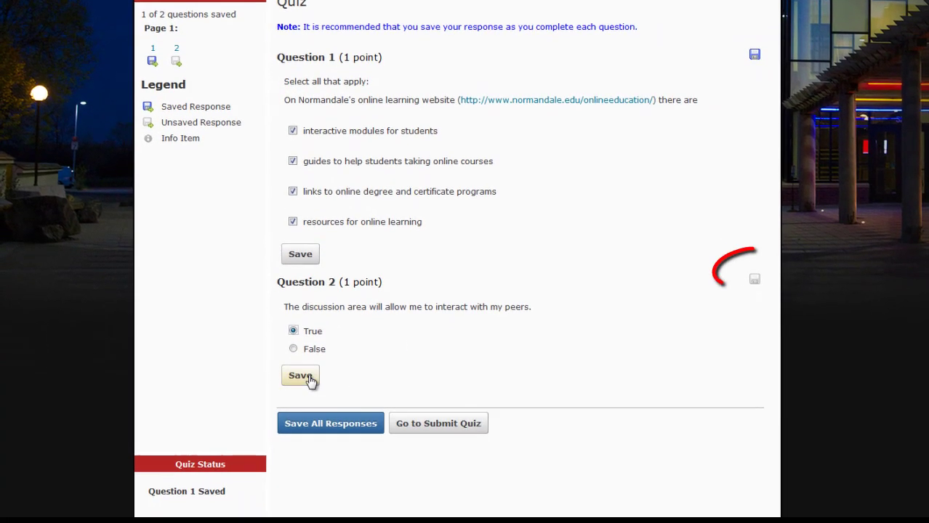
{"action": "left_click", "coordinate": [300, 377]}
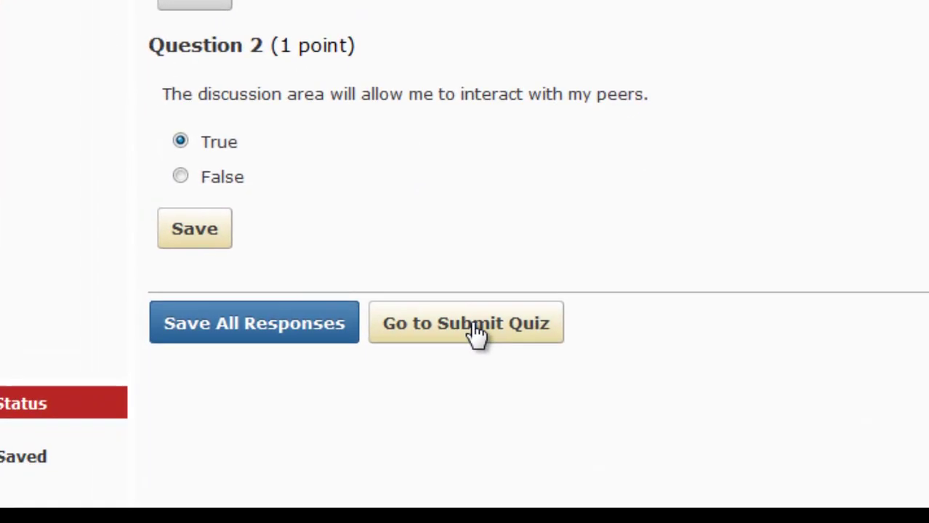
Step: Submit the Scavenger Hunt Quiz attempt and confirm, showing a 2/2 graded result
{"action": "left_click", "coordinate": [442, 411]}
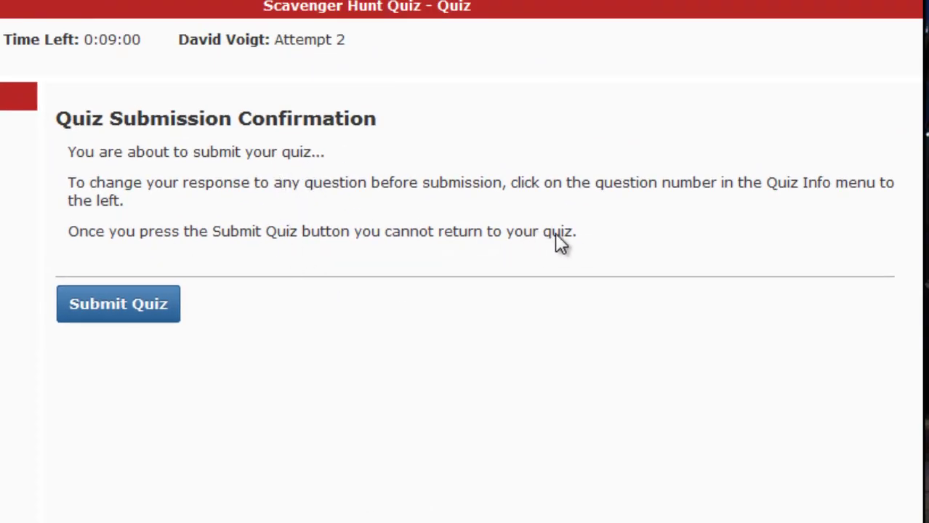
{"action": "left_click", "coordinate": [118, 309]}
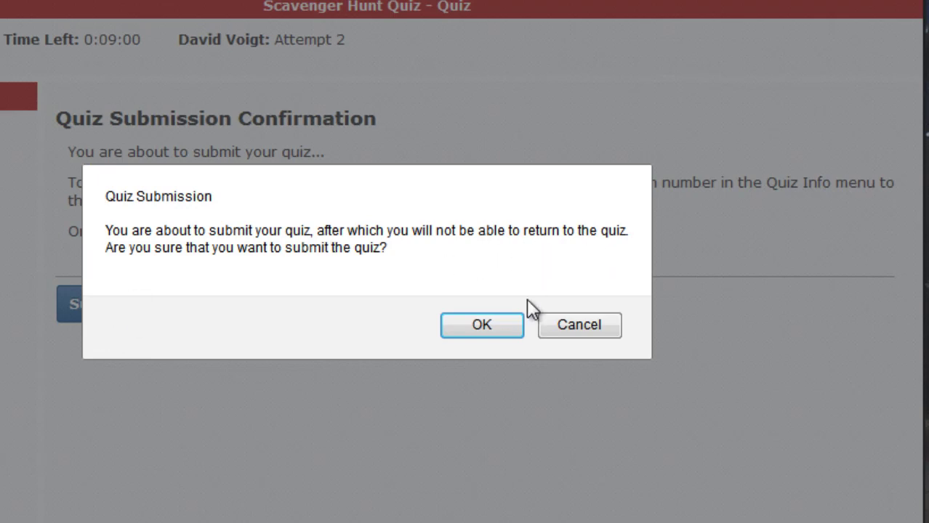
{"action": "left_click", "coordinate": [482, 324]}
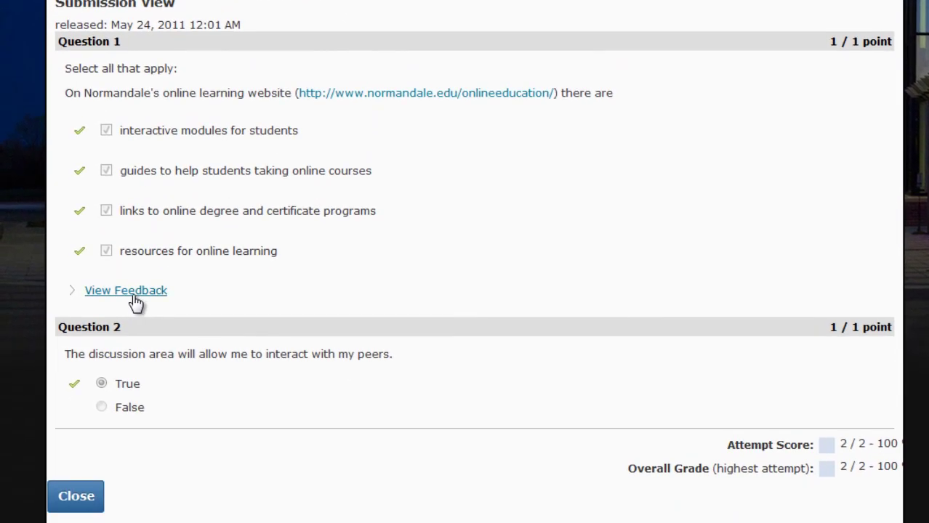
Step: Show Question 1's feedback and scroll down to the 2/2, 100% overall grade
{"action": "left_click", "coordinate": [135, 292]}
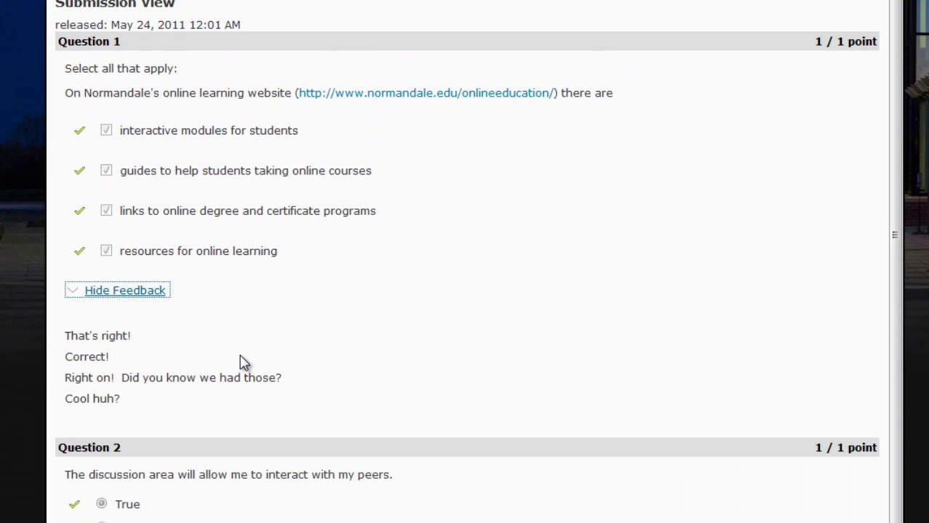
{"action": "scroll", "coordinate": [531, 342], "scroll_direction": "down", "scroll_amount": 1}
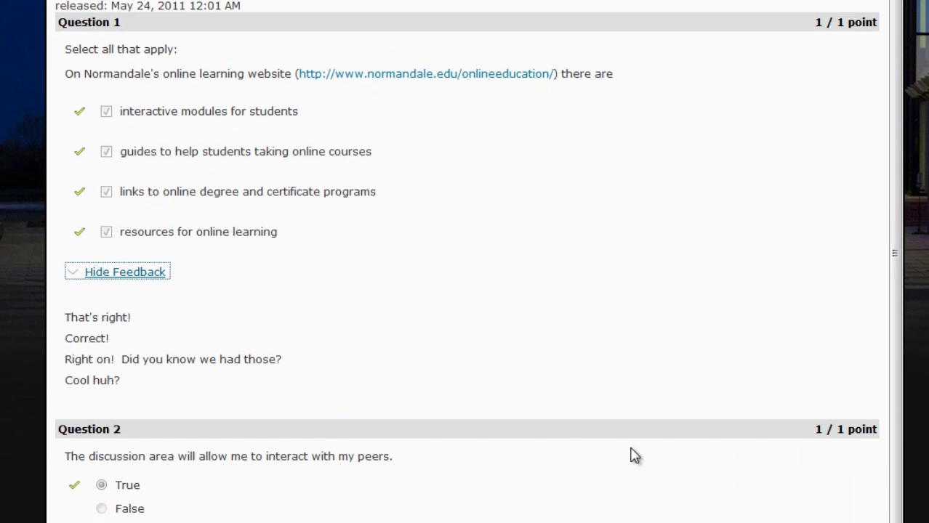
{"action": "scroll", "coordinate": [670, 352], "scroll_direction": "down", "scroll_amount": 2}
{"action": "scroll", "coordinate": [300, 284], "scroll_direction": "down", "scroll_amount": 2}
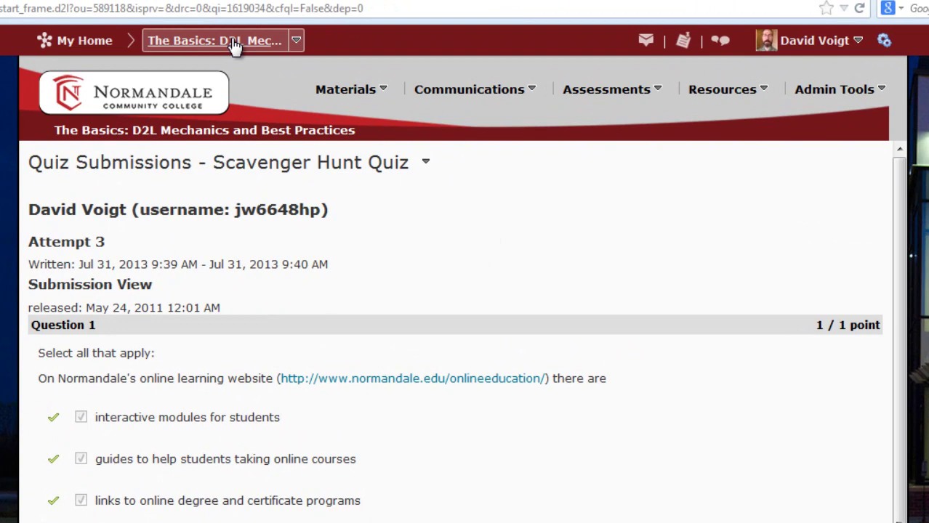
Step: Go back to course home, then to Assessments > Quizzes showing 3/3 attempts used
{"action": "left_click", "coordinate": [233, 42]}
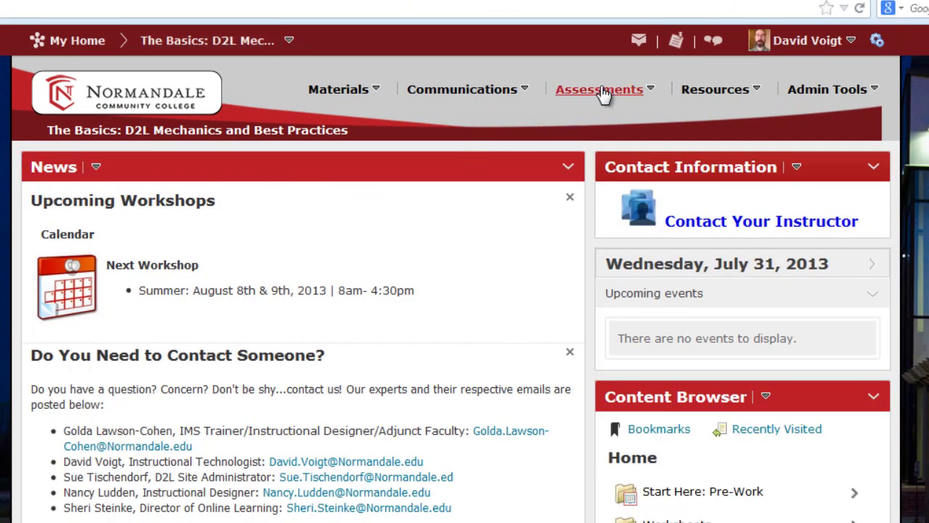
{"action": "left_click", "coordinate": [601, 92]}
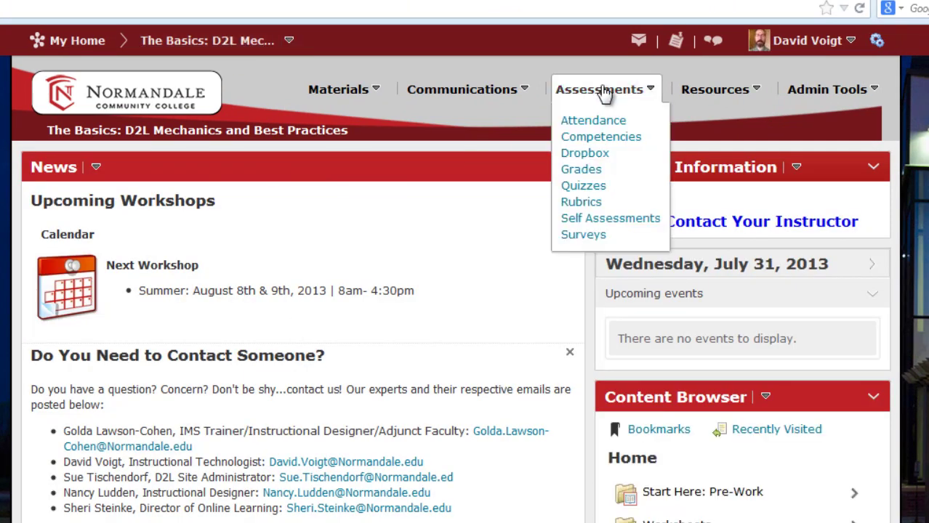
{"action": "left_click", "coordinate": [583, 186]}
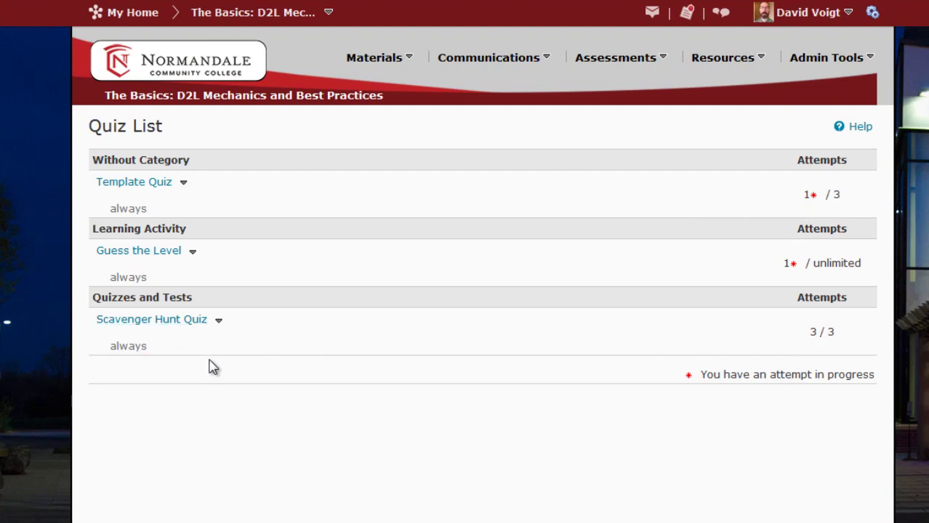
Step: Review the Scavenger Hunt Quiz submissions twice, confirming all three attempts scored 2/2, 100%
{"action": "left_click", "coordinate": [219, 324]}
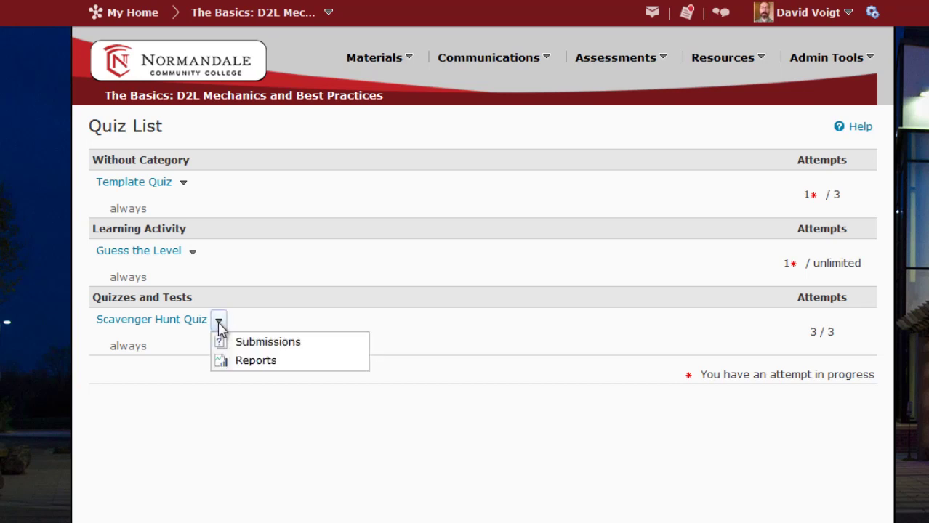
{"action": "left_click", "coordinate": [271, 351]}
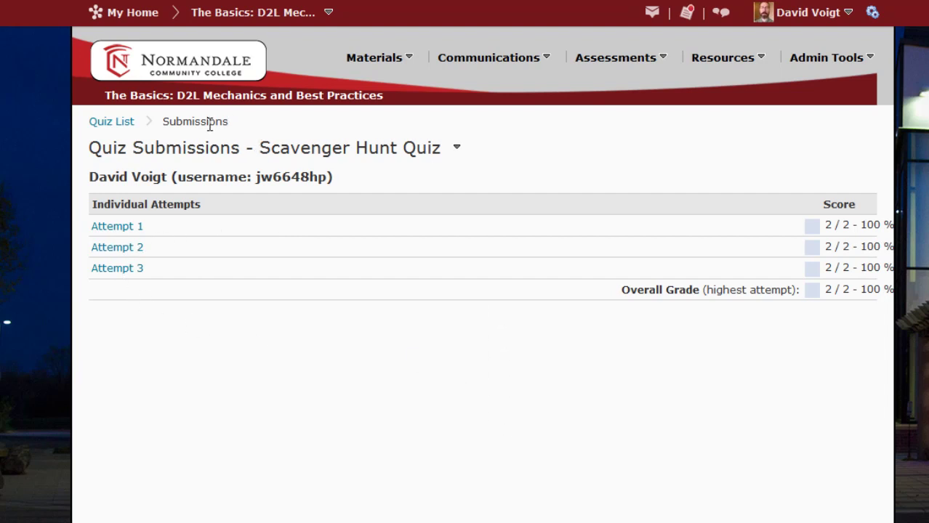
{"action": "left_click", "coordinate": [107, 125]}
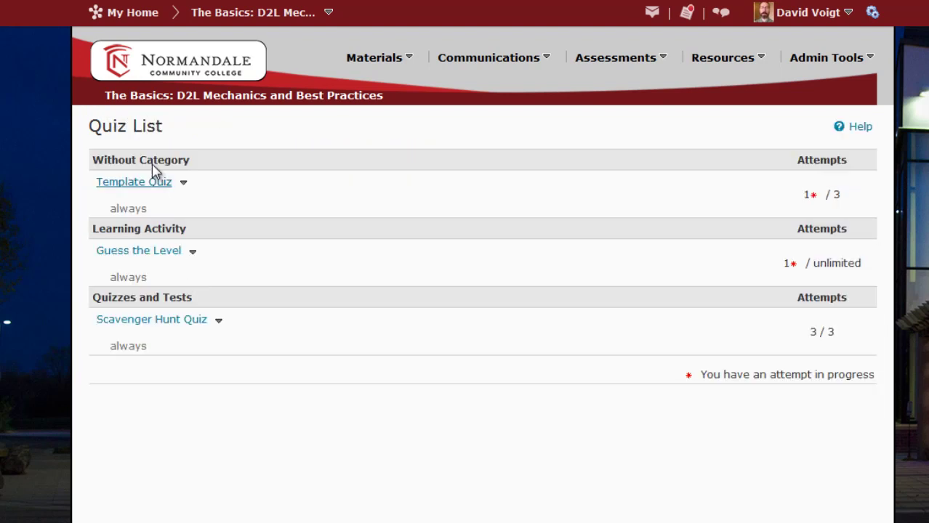
{"action": "left_click", "coordinate": [219, 322]}
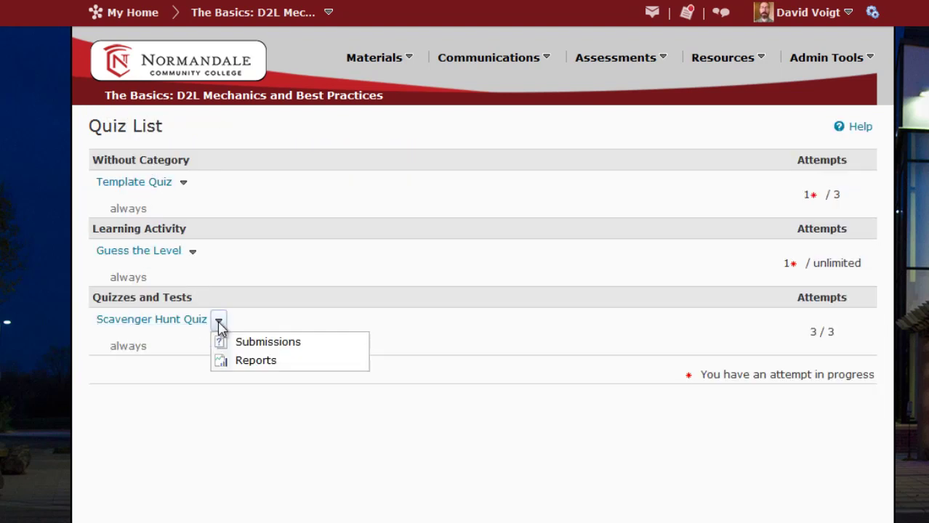
{"action": "left_click", "coordinate": [272, 347]}
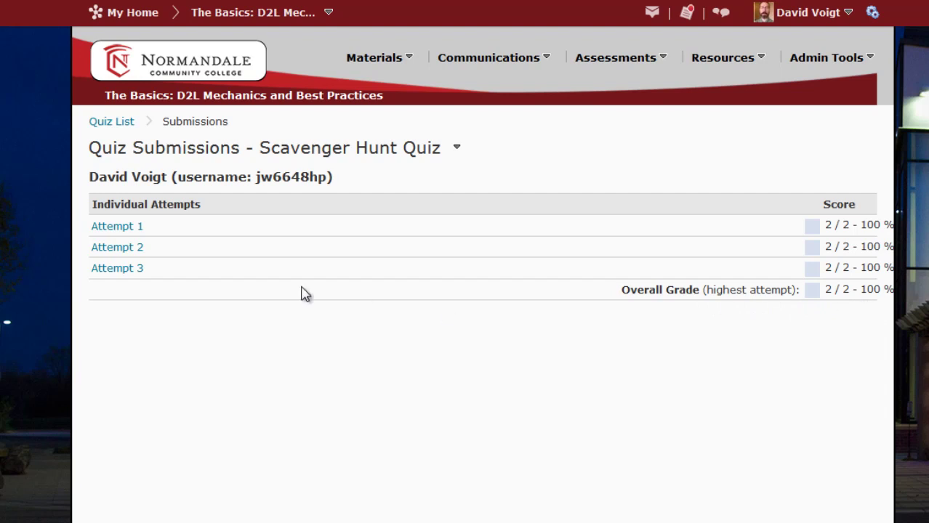
{"action": "left_click", "coordinate": [127, 123]}
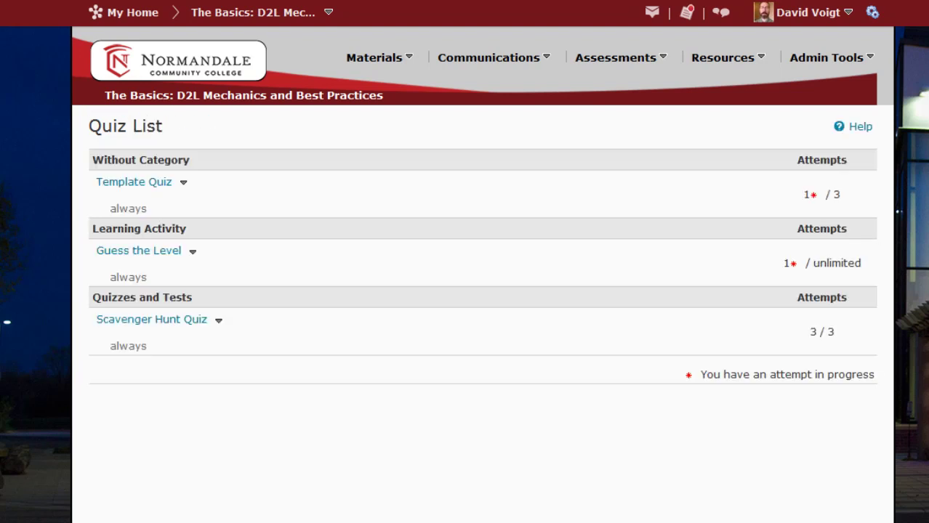